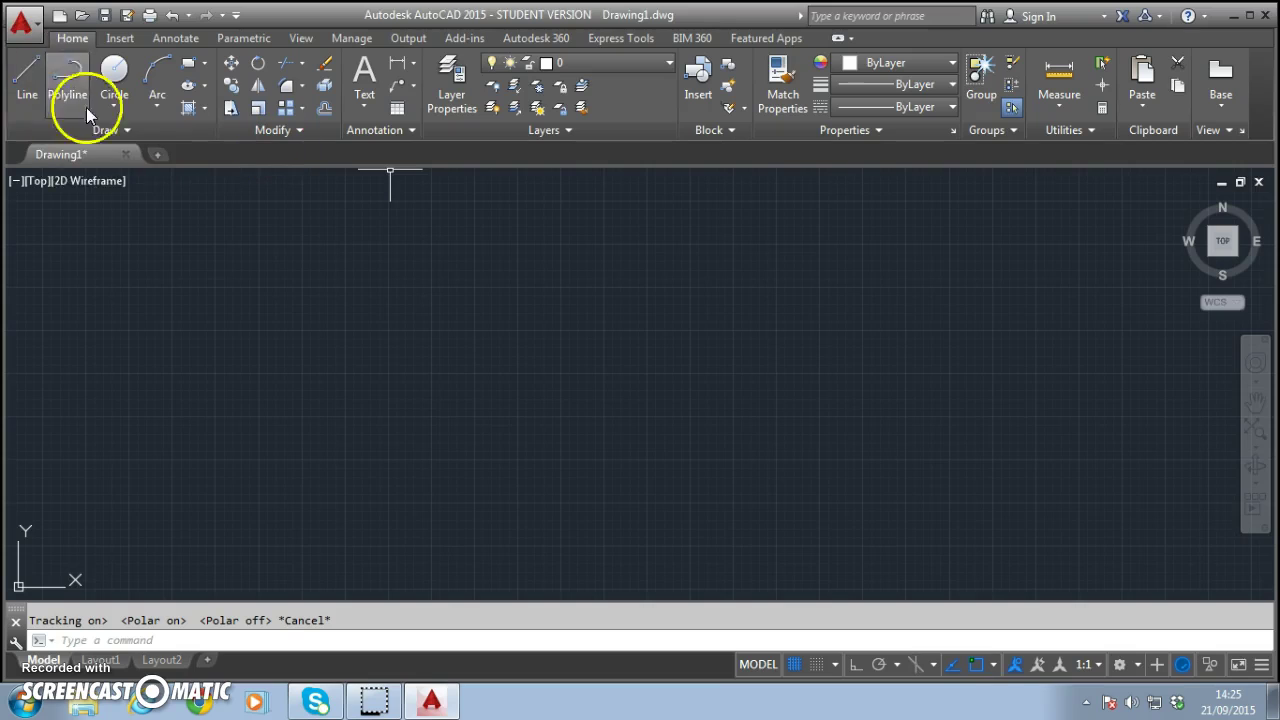
pyautogui.click(152, 133)
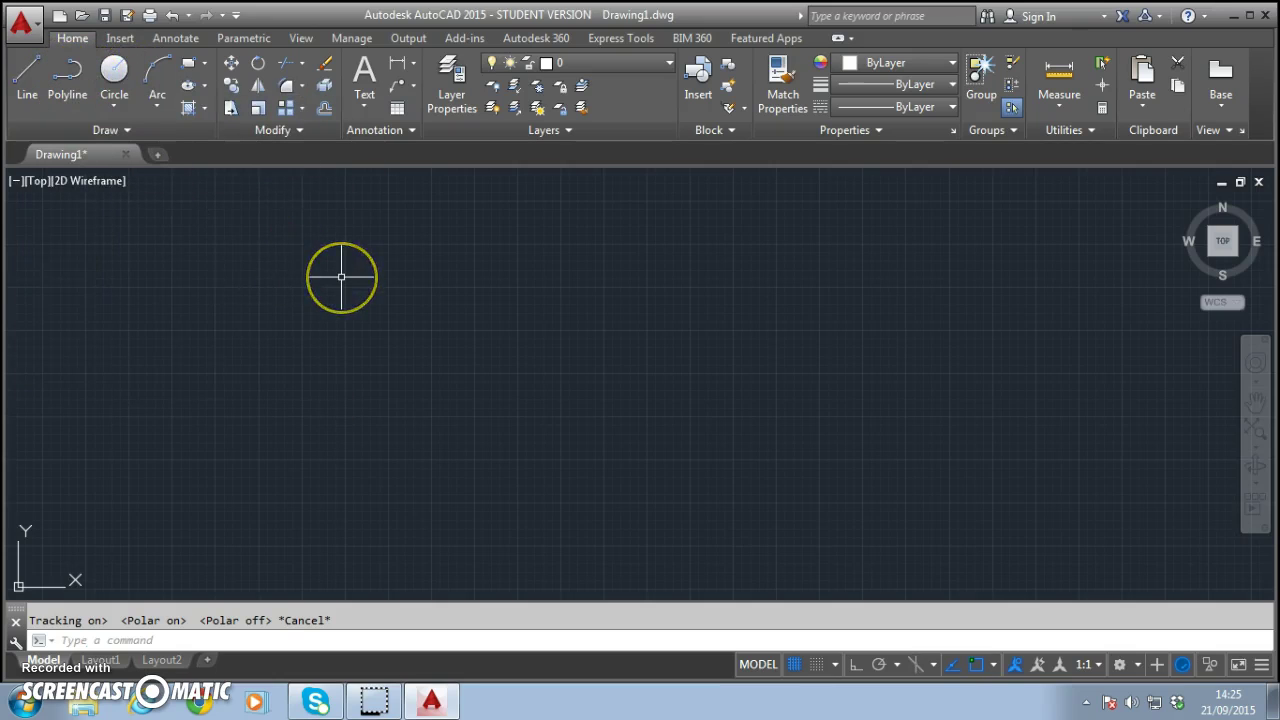
pyautogui.click(337, 179)
pyautogui.click(303, 129)
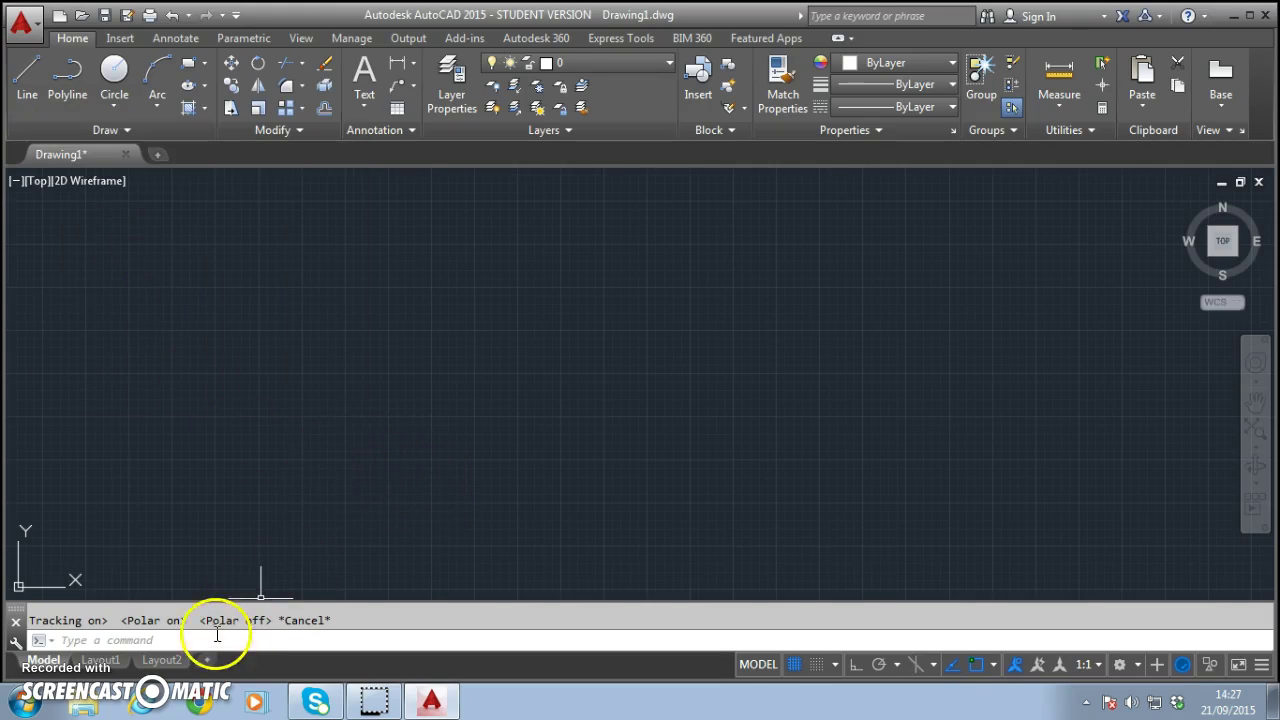
# Draw a nearly horizontal trial line across the middle of model space and erase it.
pyautogui.moveTo(168, 660)
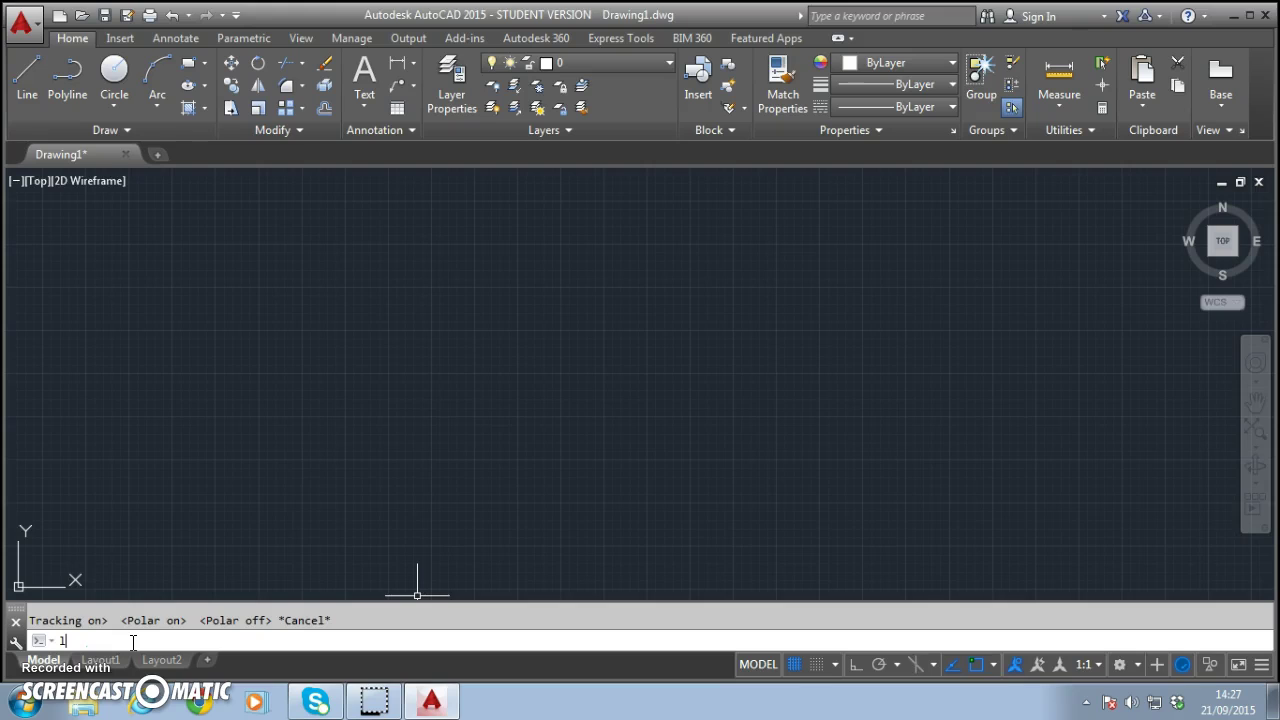
pyautogui.press('Return')
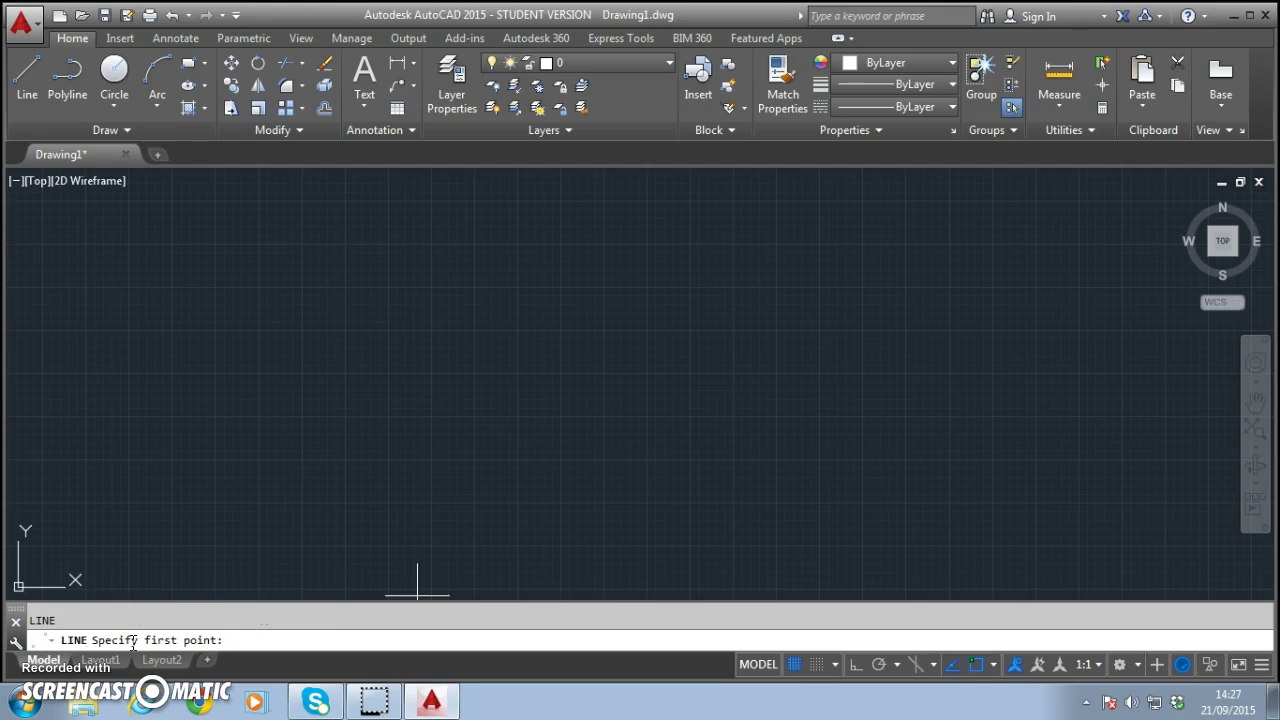
pyautogui.click(223, 378)
pyautogui.click(701, 373)
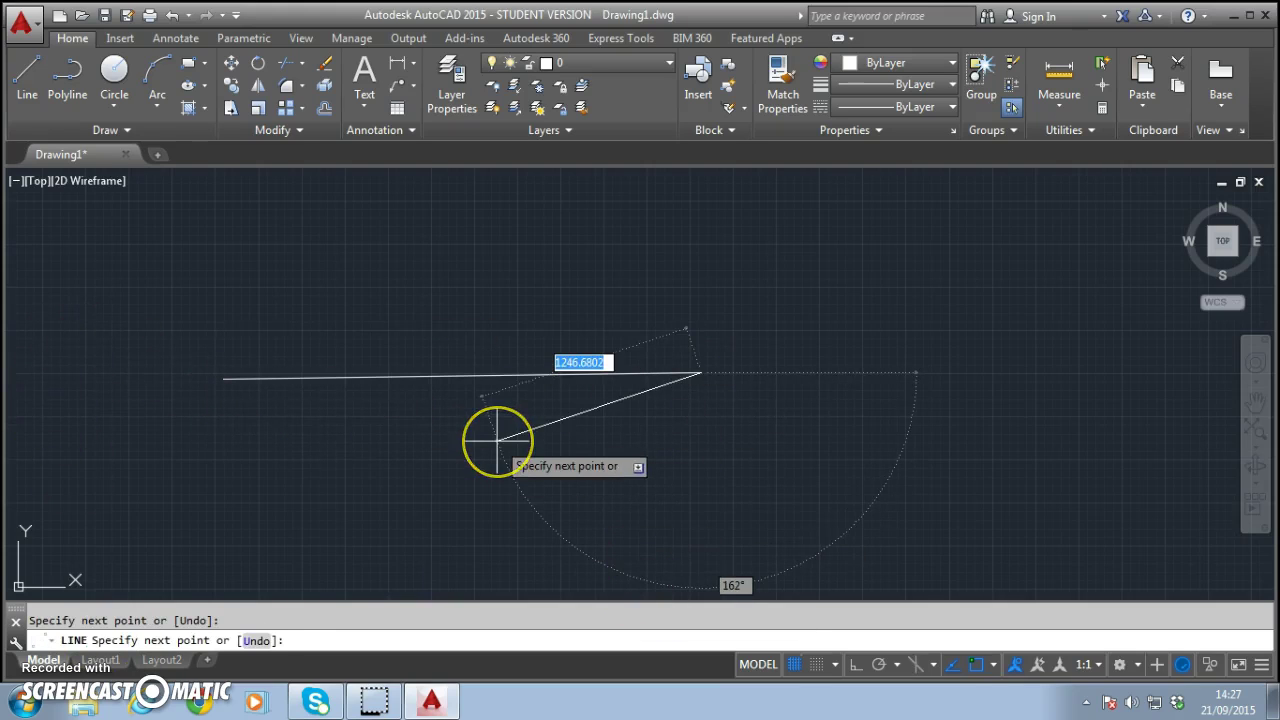
pyautogui.press('Return')
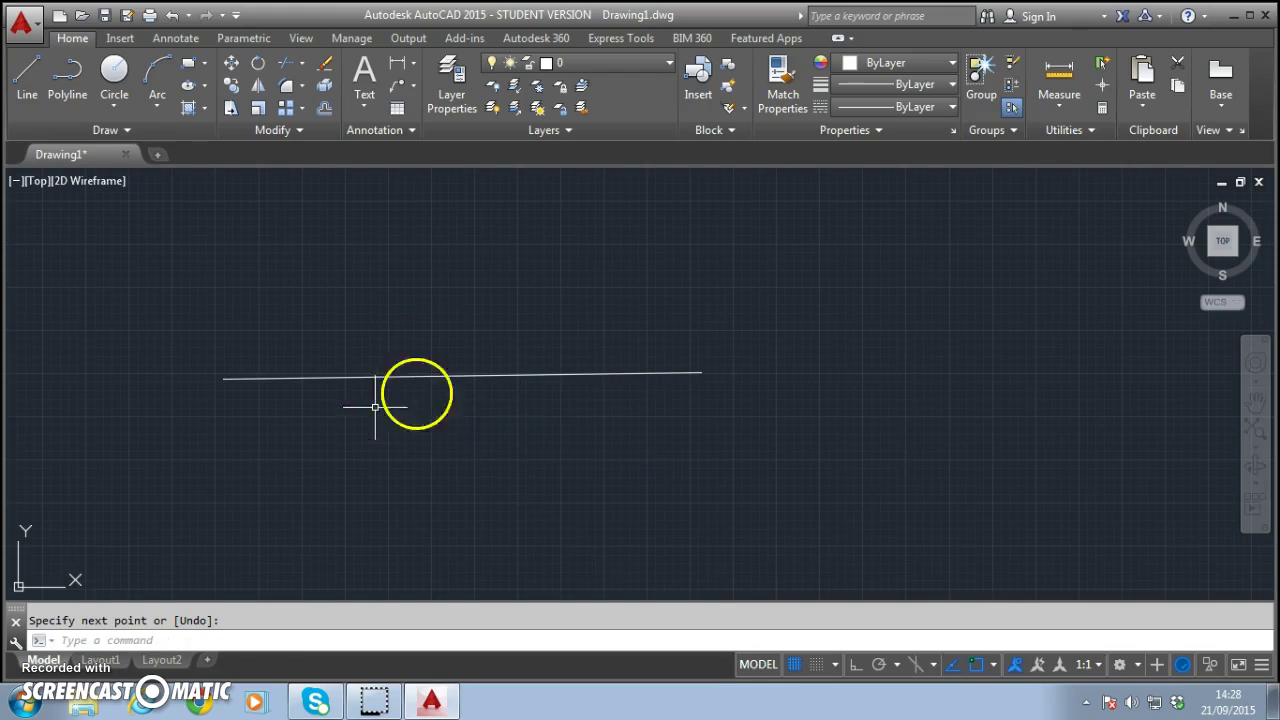
pyautogui.click(467, 376)
pyautogui.press('Delete')
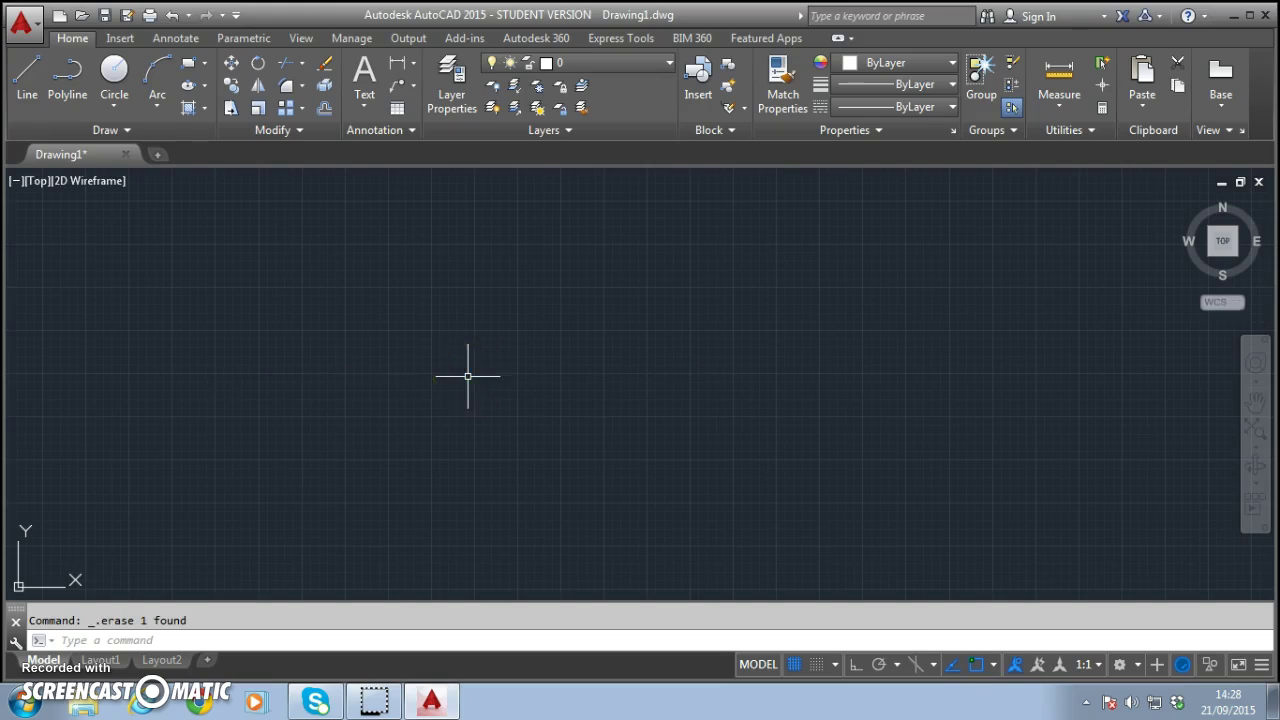
# Draw a single line rising gently from left to right across the middle of model space.
pyautogui.write('l')
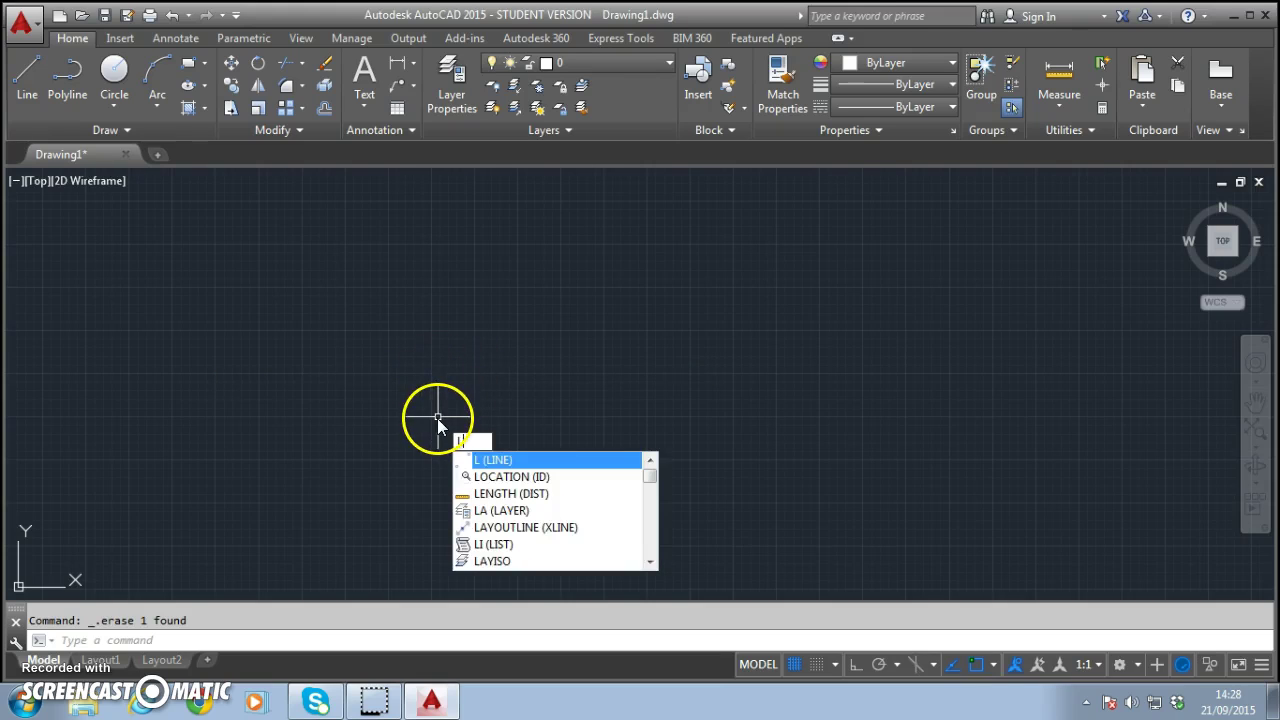
pyautogui.press('Escape')
pyautogui.click(20, 93)
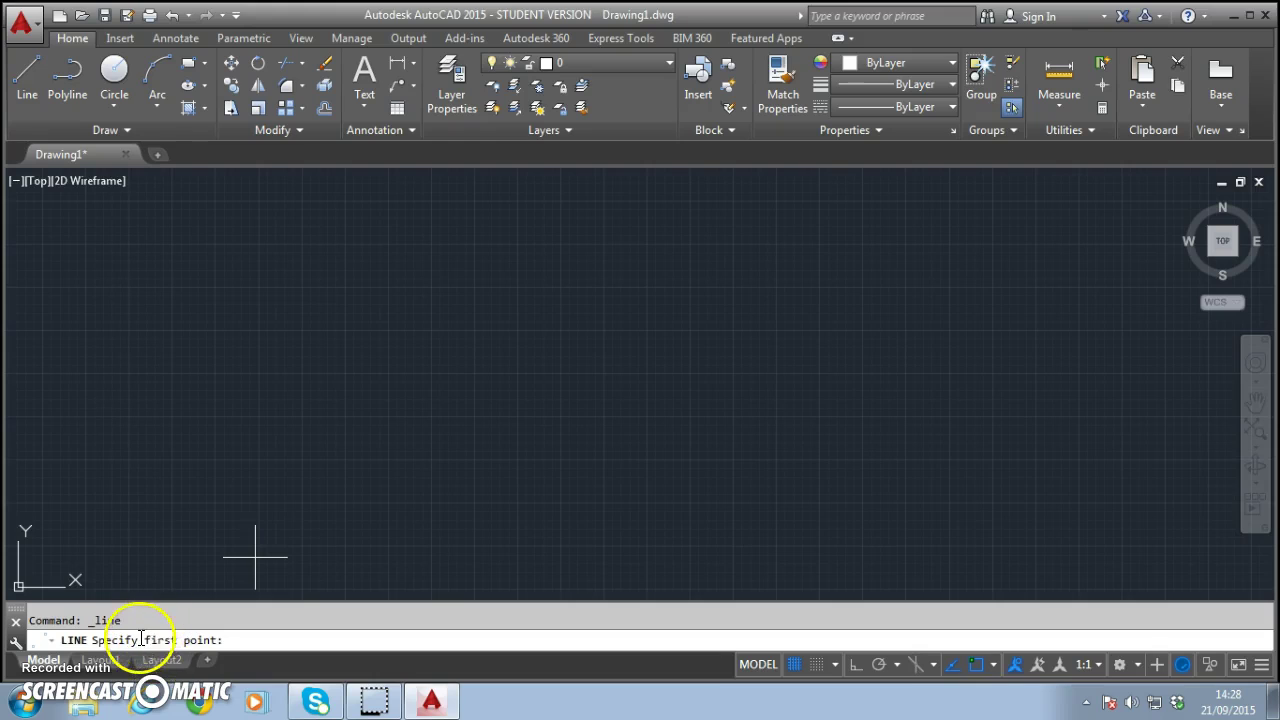
pyautogui.click(280, 413)
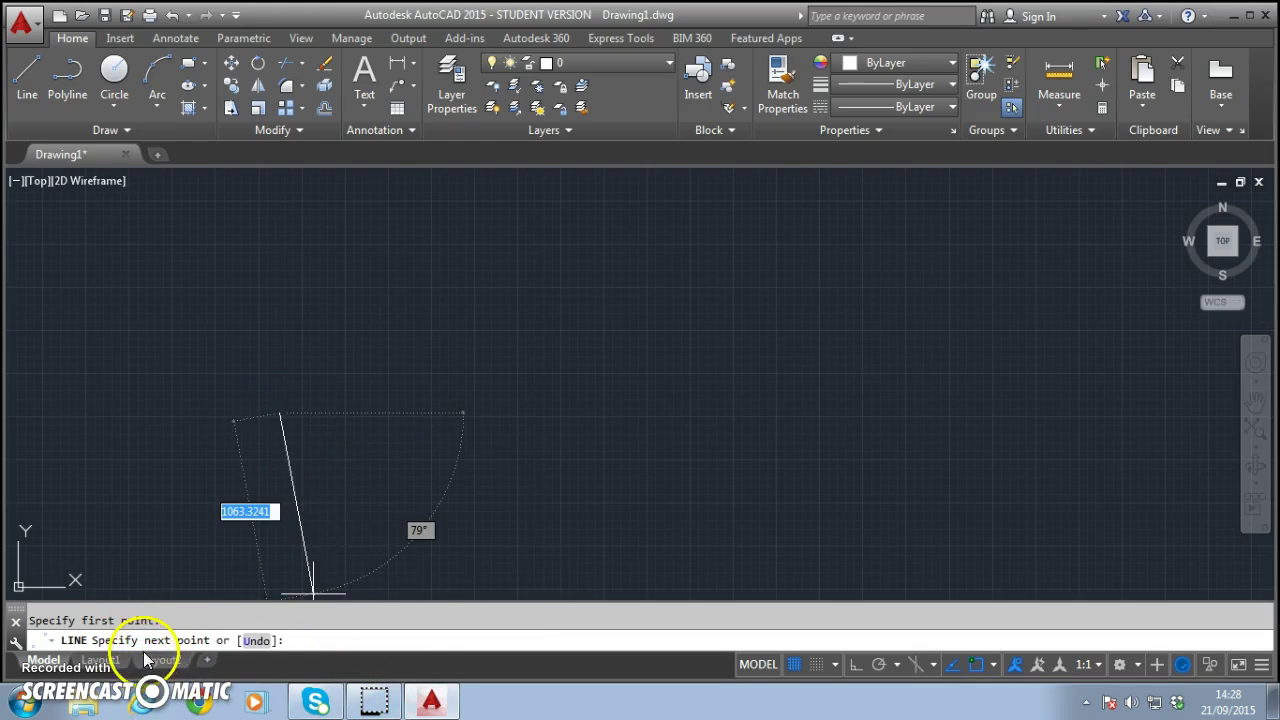
pyautogui.click(765, 325)
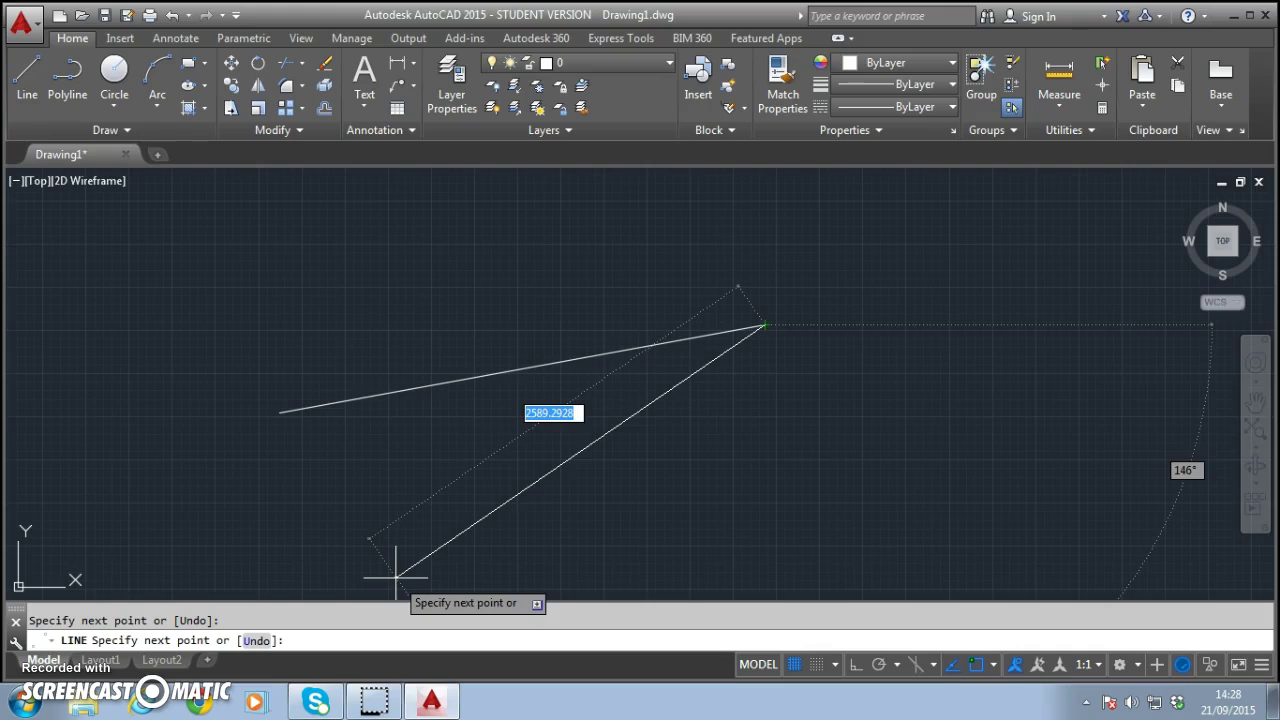
pyautogui.press('Return')
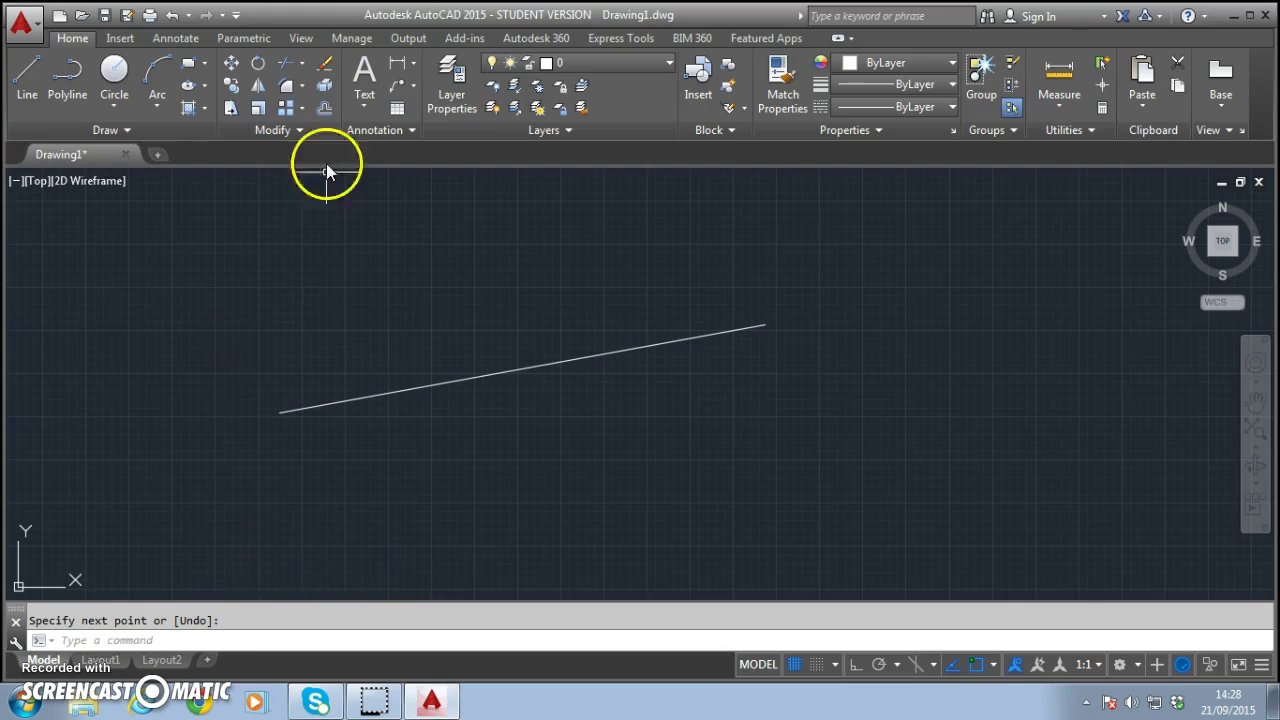
# Examine how the line appears on the Layout1 and Layout2 sheets, and return to model space.
pyautogui.click(100, 660)
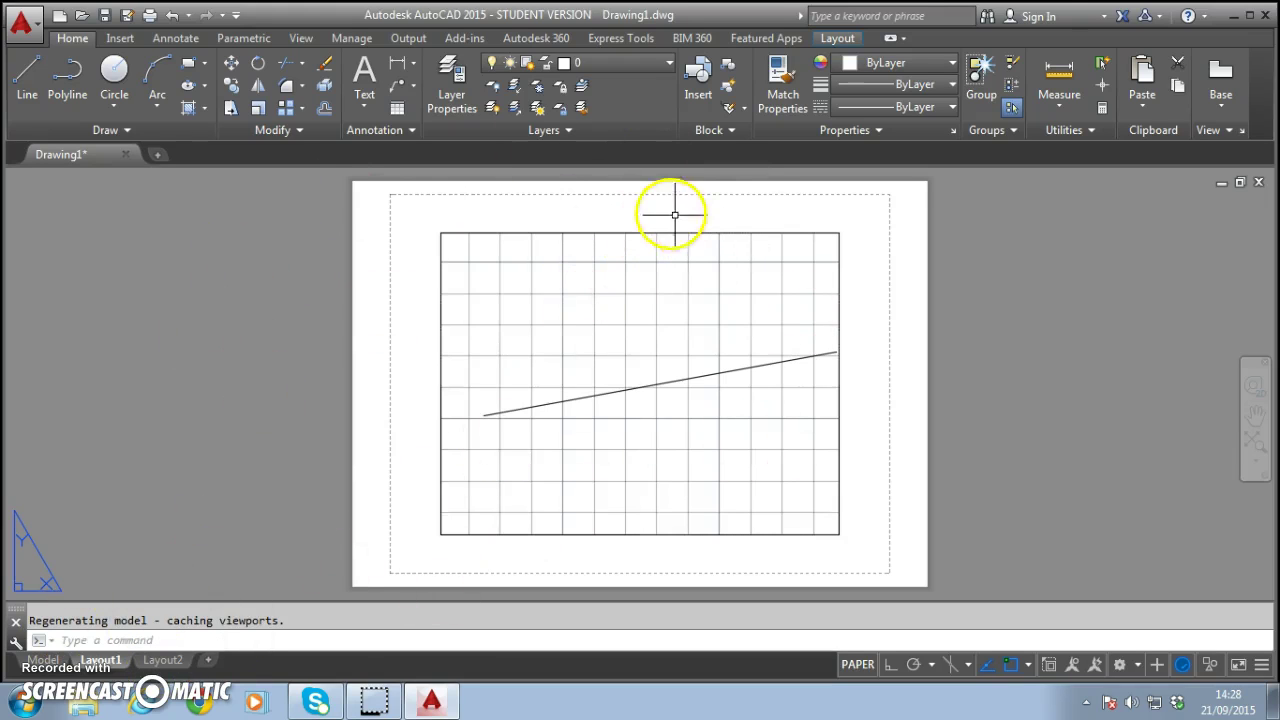
pyautogui.click(58, 667)
pyautogui.click(100, 660)
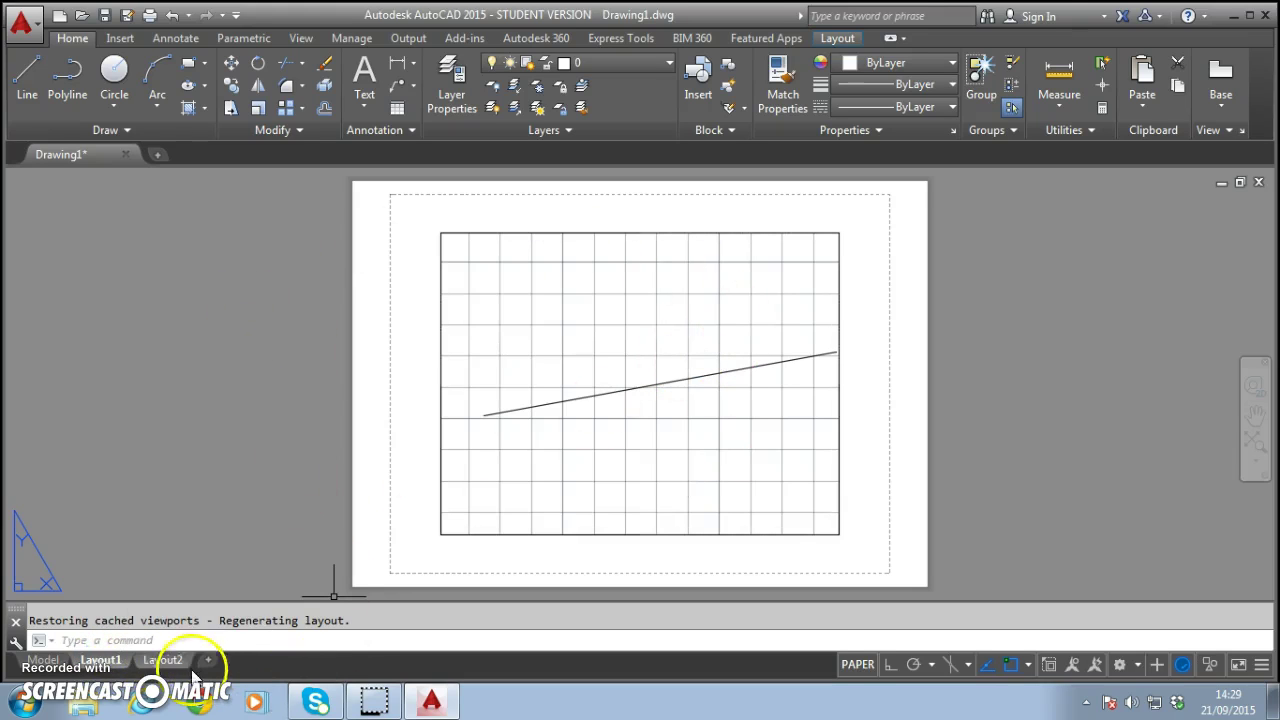
pyautogui.moveTo(157, 662)
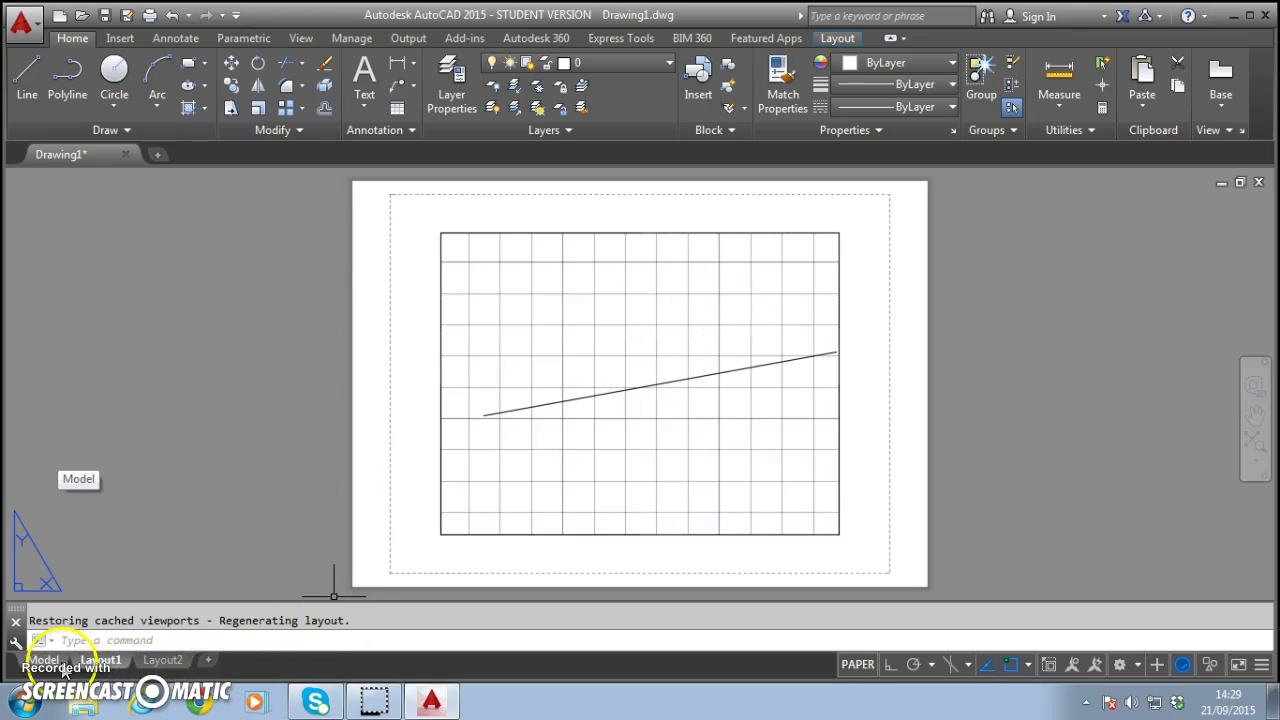
pyautogui.click(165, 662)
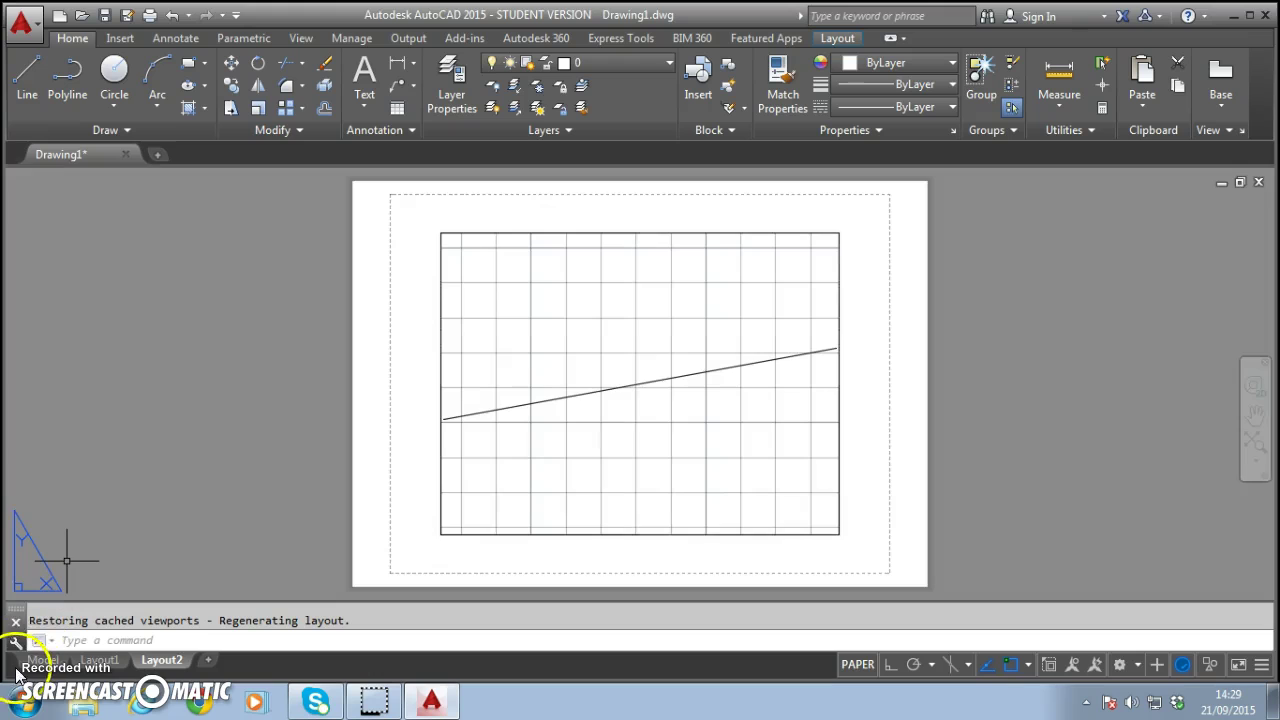
pyautogui.click(30, 662)
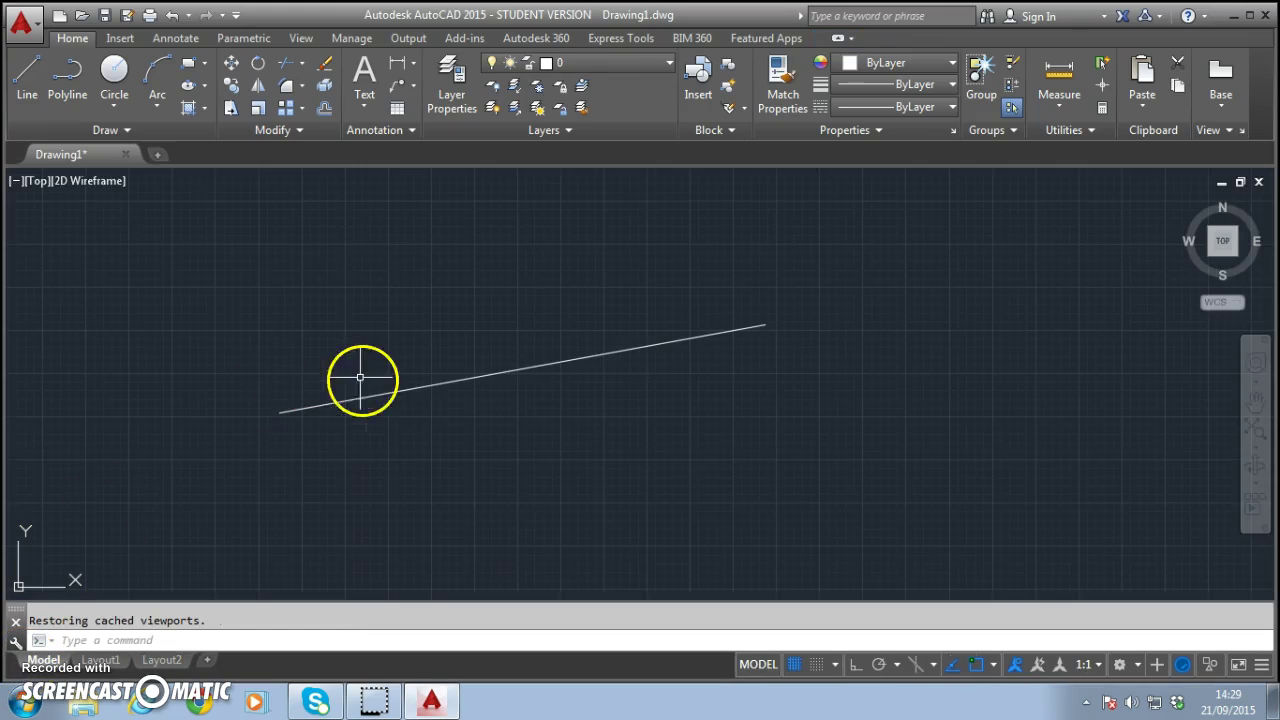
# Add two new layouts to Drawing1 after Layout2, keeping model space active.
pyautogui.moveTo(72, 158)
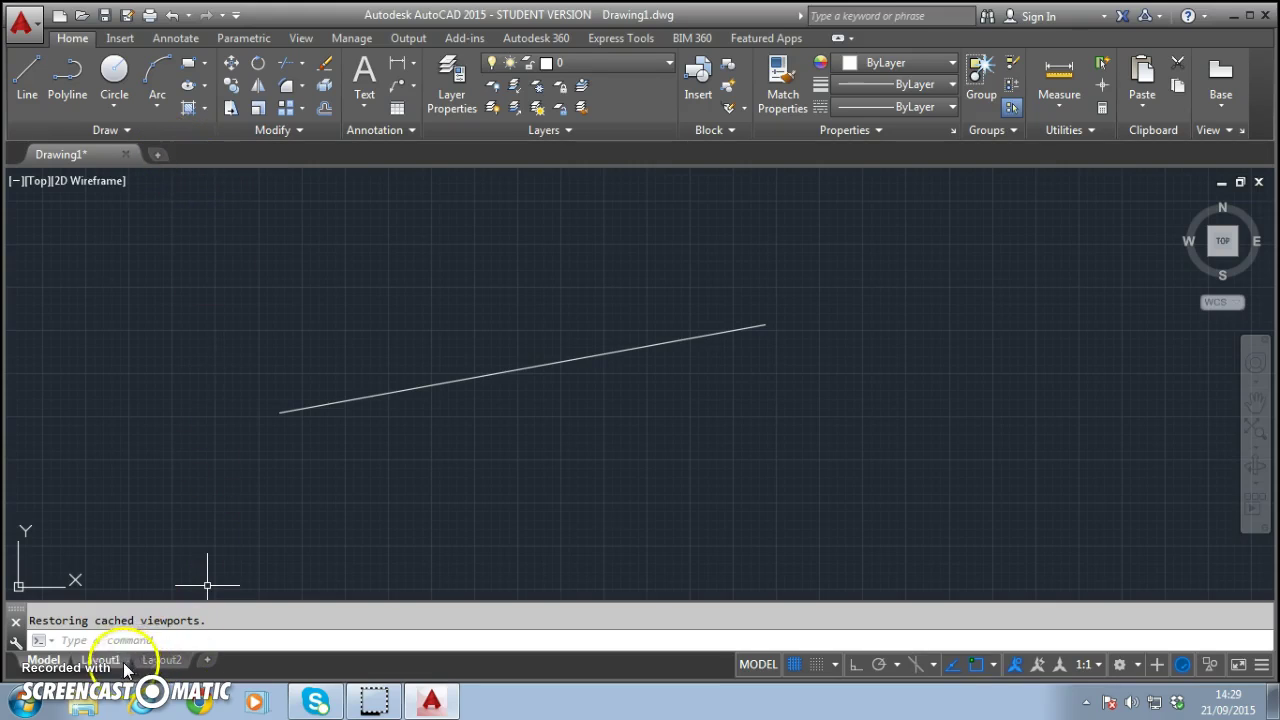
pyautogui.click(208, 659)
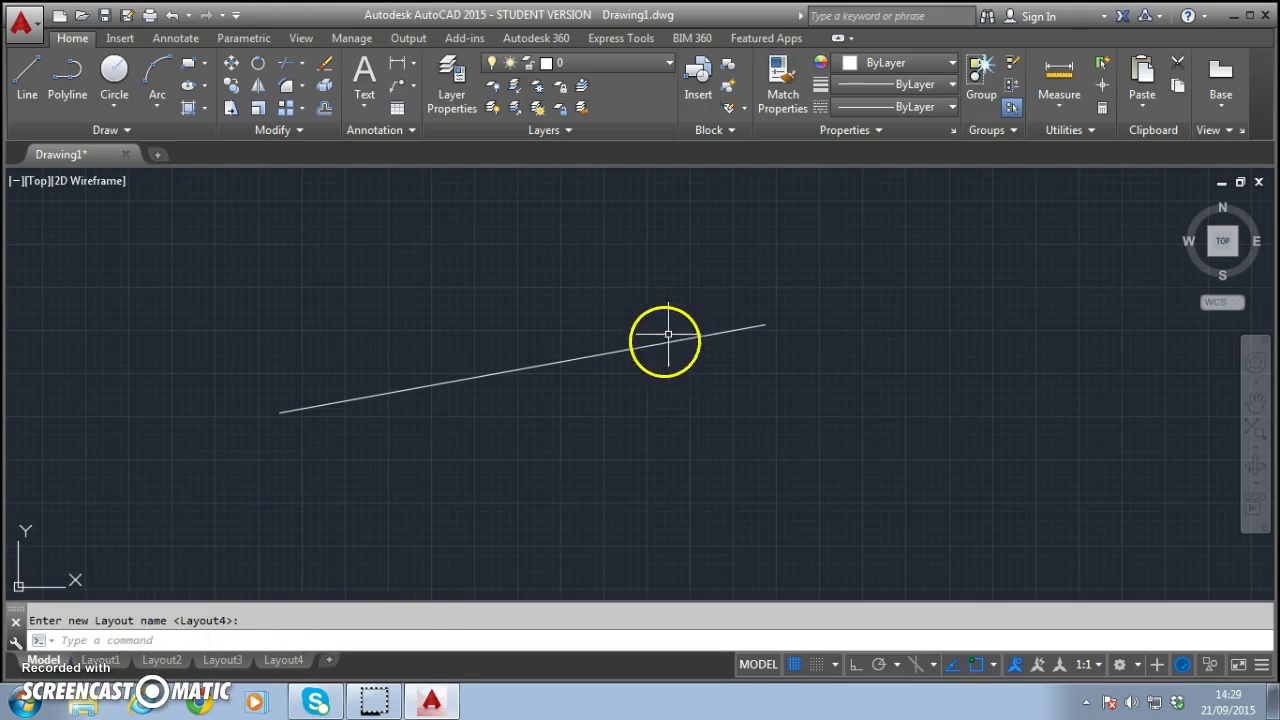
pyautogui.scroll(-5, 660, 370)
pyautogui.scroll(4, 658, 378)
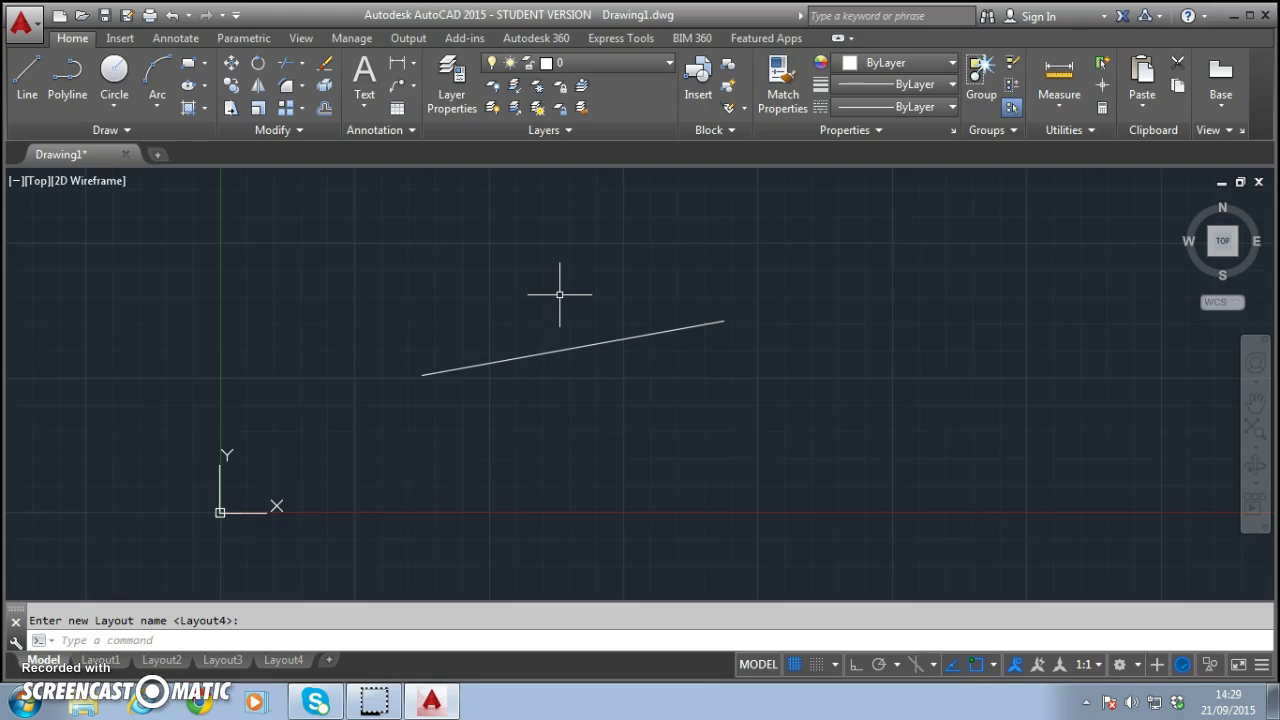
pyautogui.scroll(-5, 507, 330)
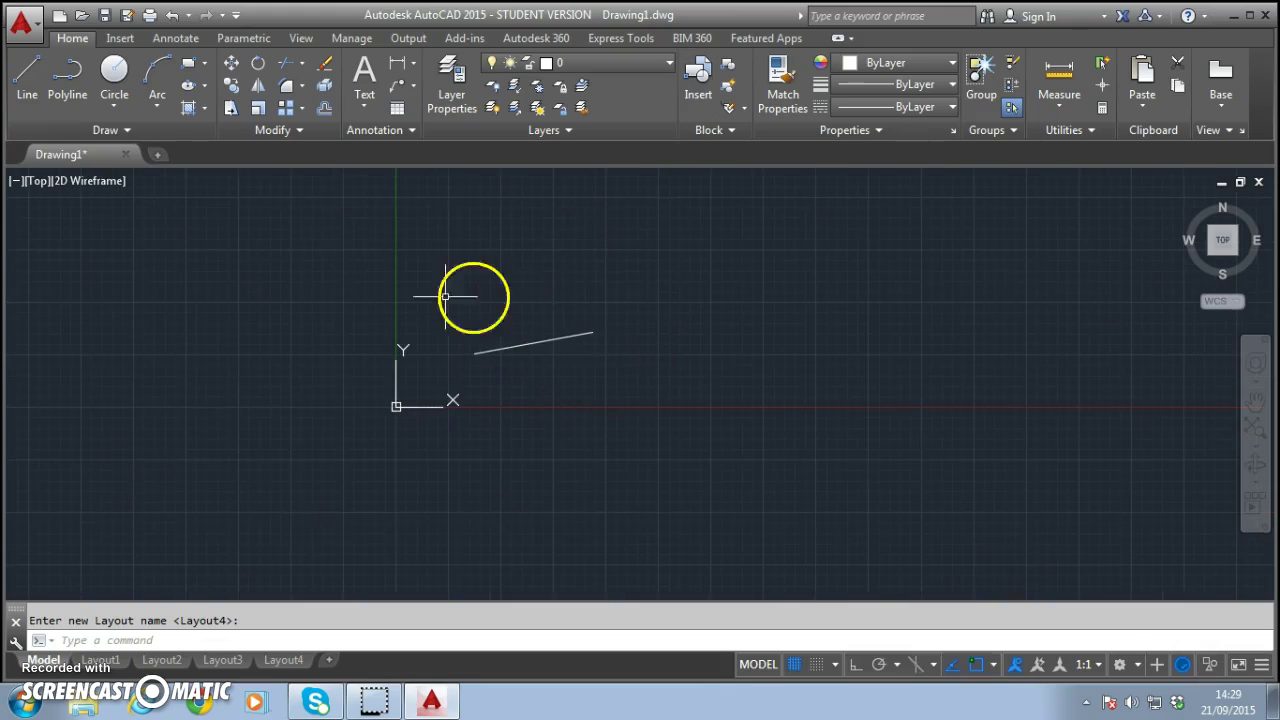
pyautogui.scroll(5, 760, 330)
pyautogui.scroll(-3, 734, 397)
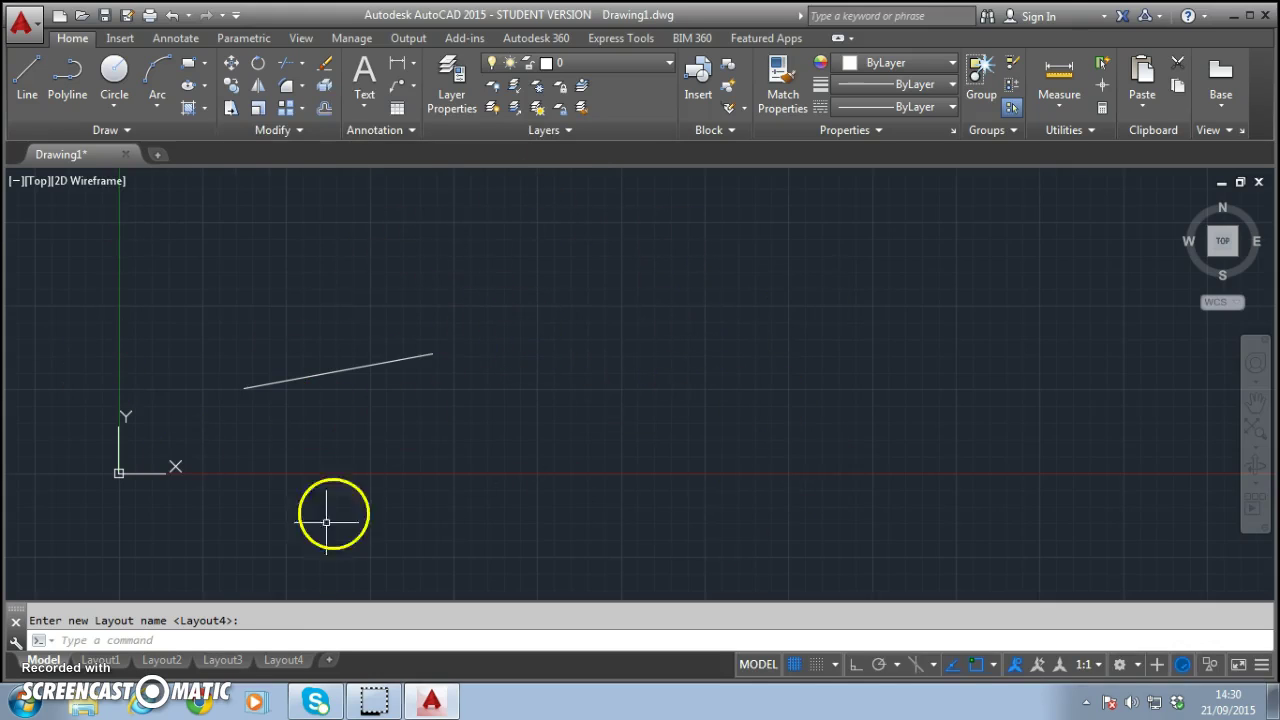
pyautogui.moveTo(285, 661)
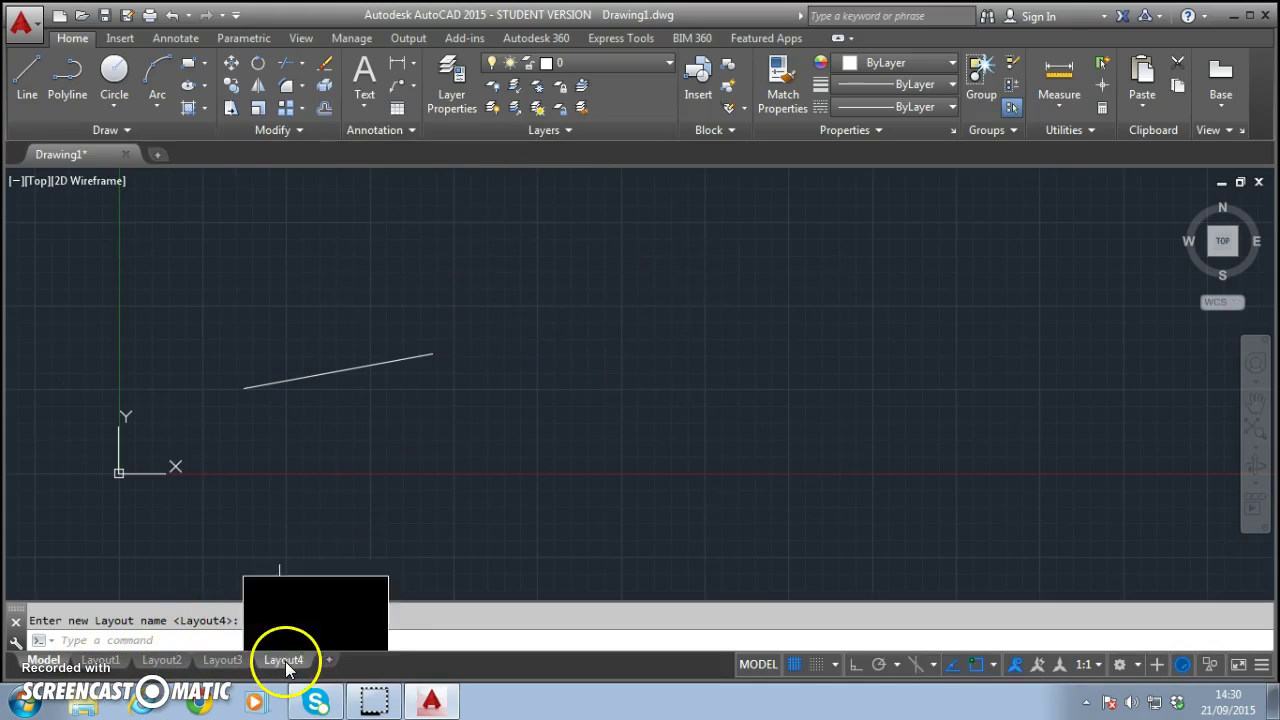
# Start a new blank drawing alongside Drawing1, and return to Drawing1.
pyautogui.click(157, 154)
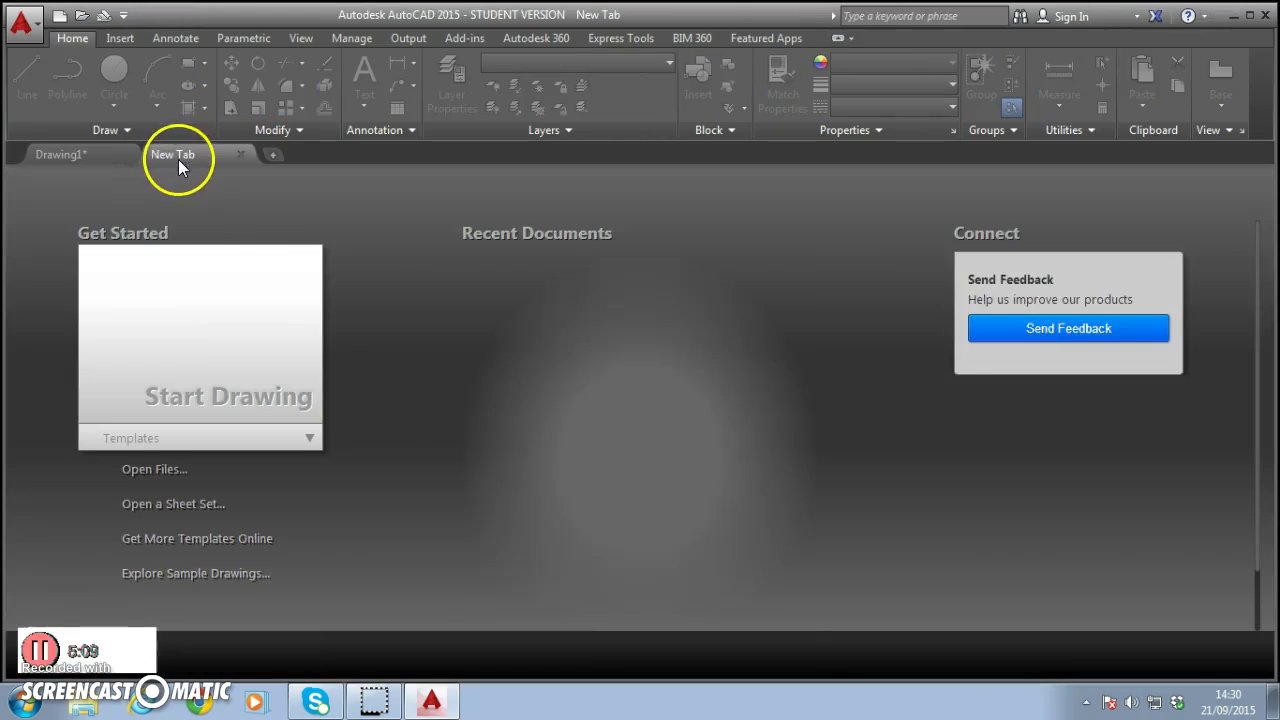
pyautogui.click(175, 335)
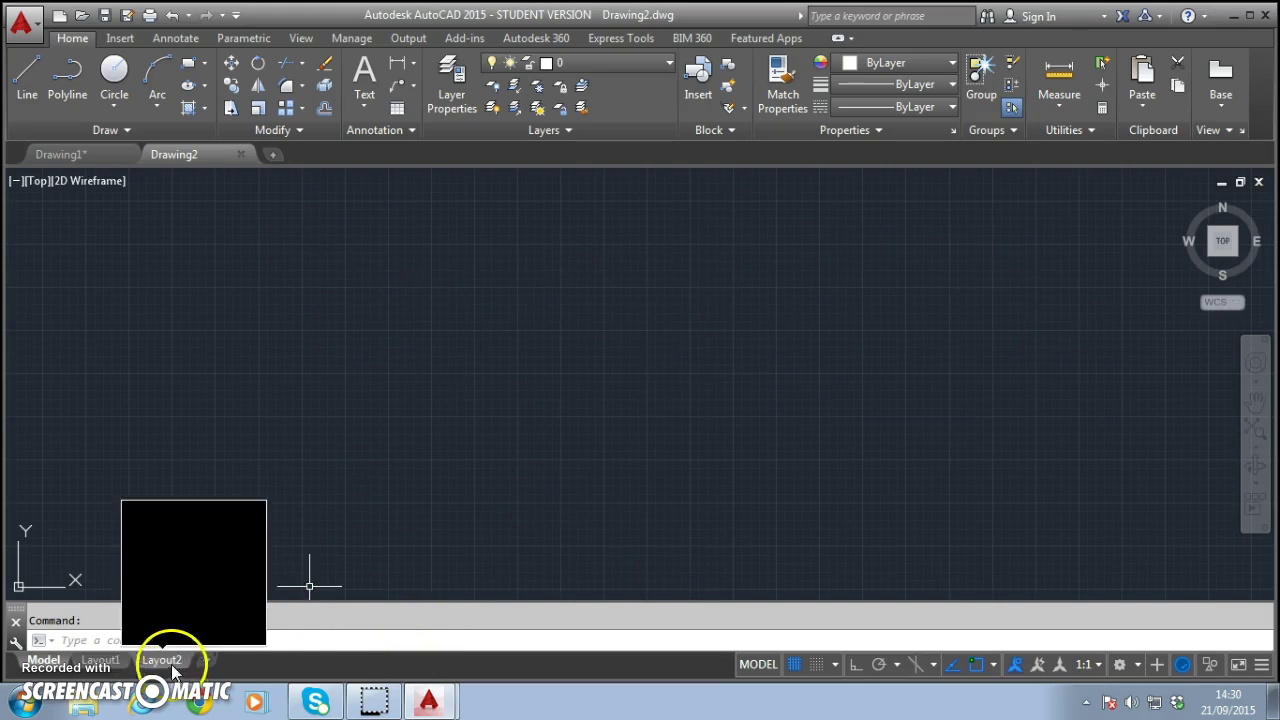
pyautogui.click(87, 156)
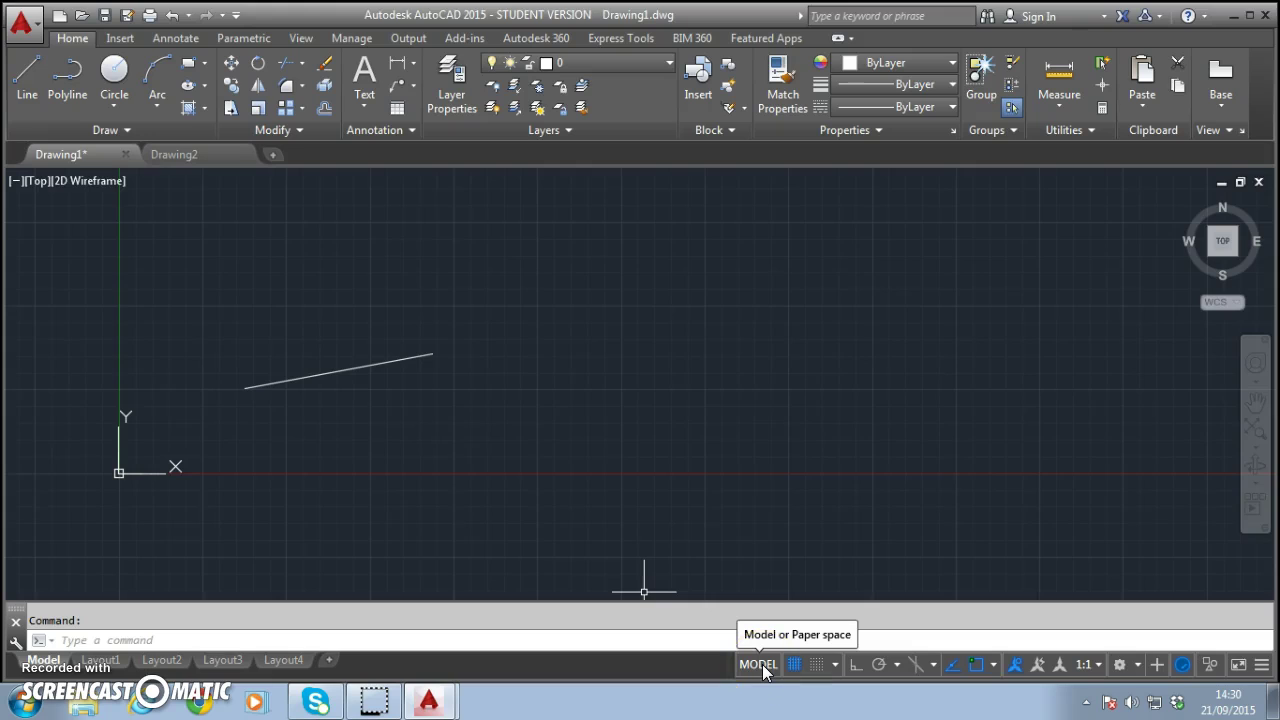
# Switch the Layout3 sheet from paper space to model space inside its viewport, and go back to the Model view.
pyautogui.click(218, 660)
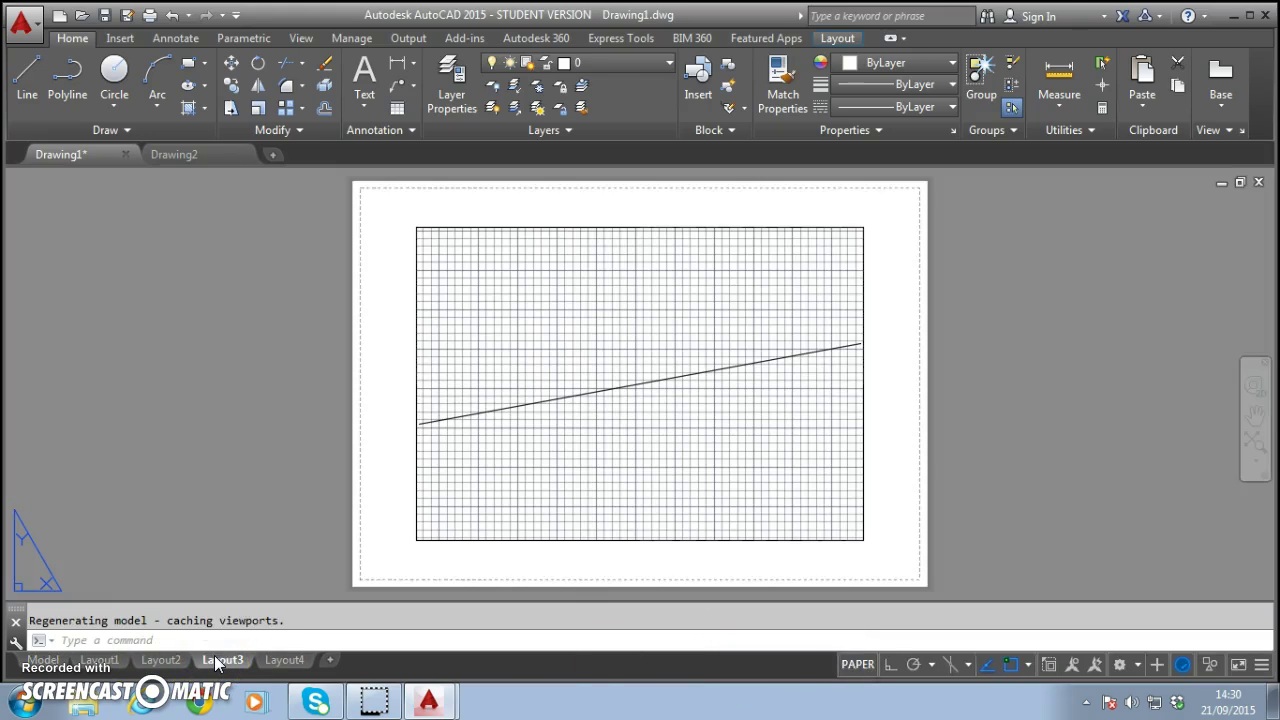
pyautogui.click(856, 664)
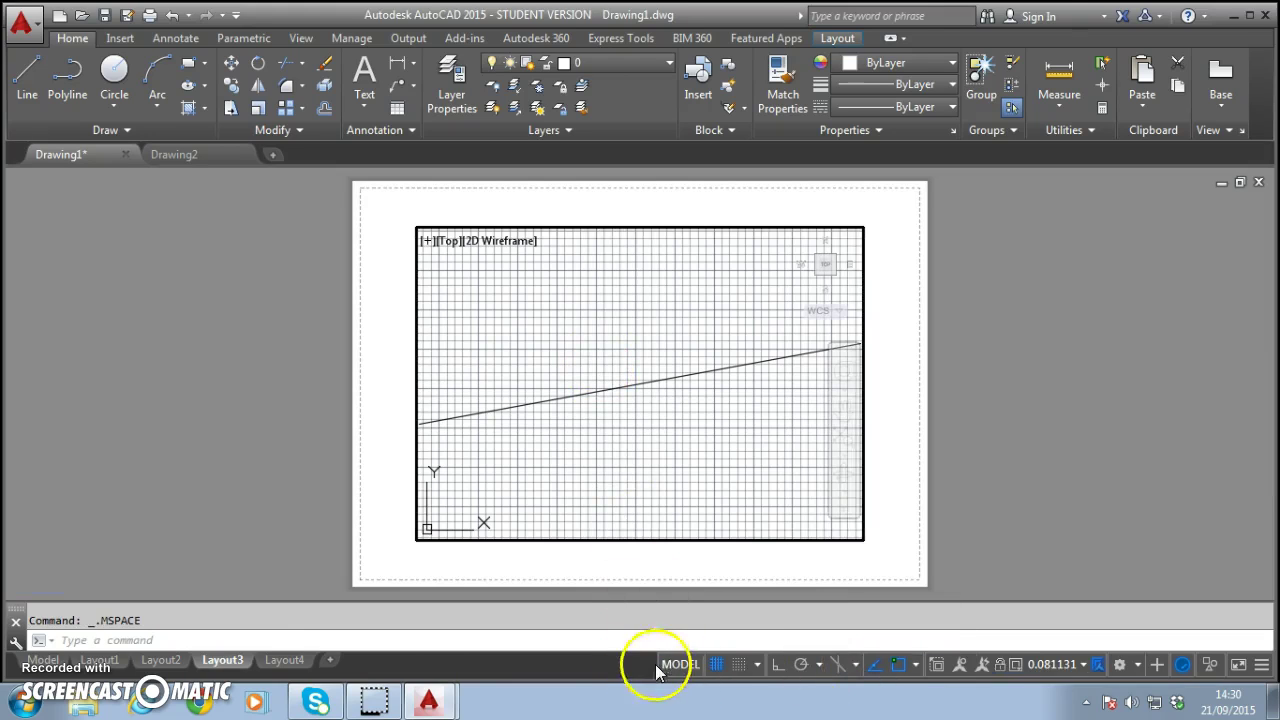
pyautogui.click(46, 661)
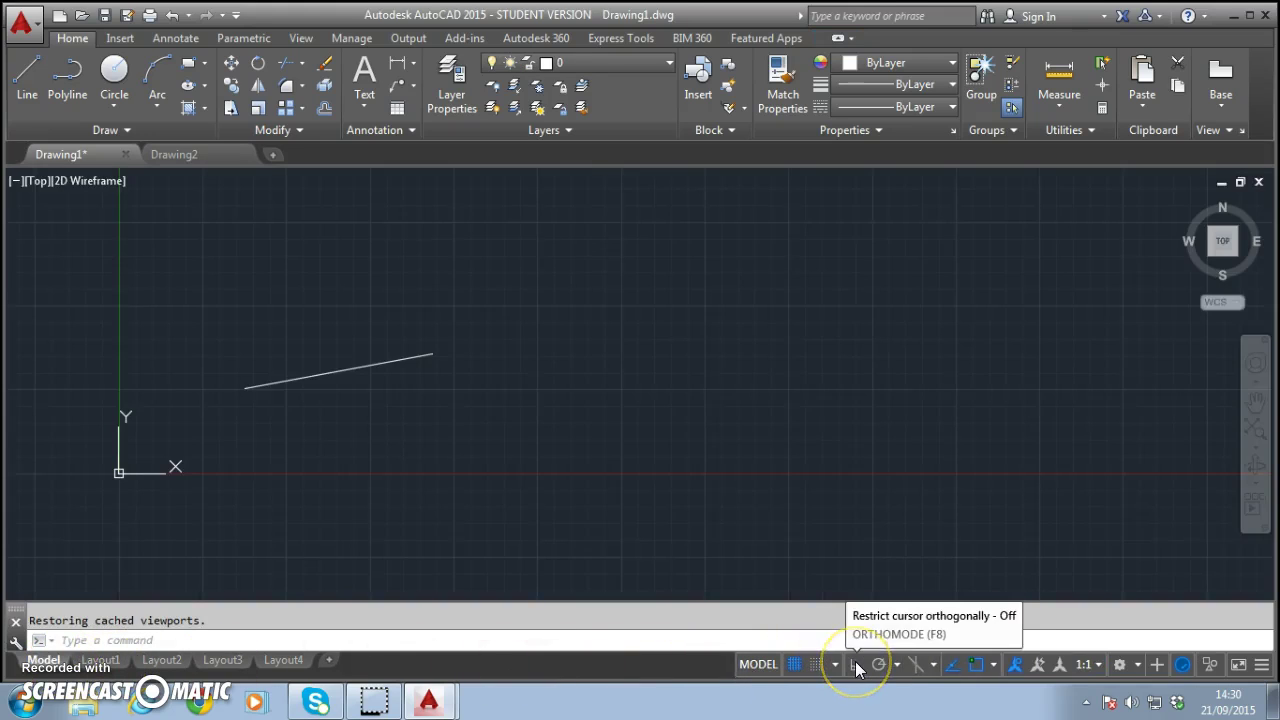
# Review the available polar tracking angle increments and turn Polar Tracking on.
pyautogui.click(896, 665)
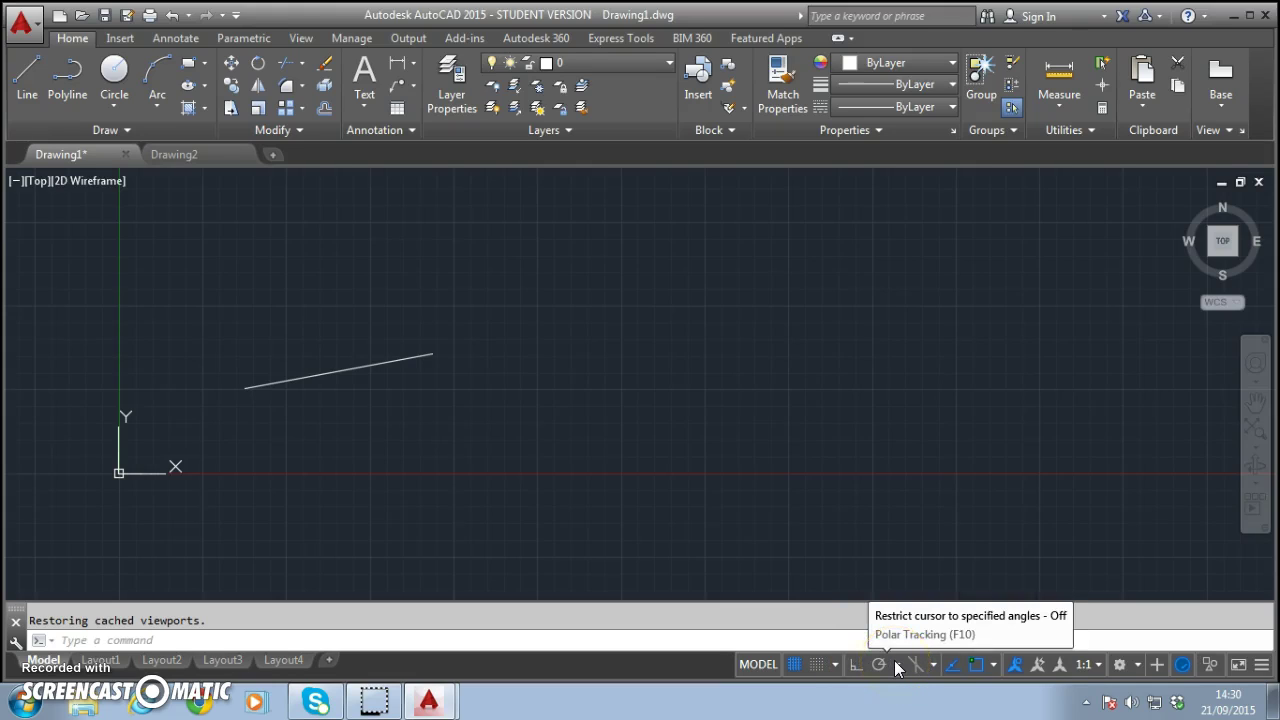
pyautogui.click(896, 665)
pyautogui.click(909, 448)
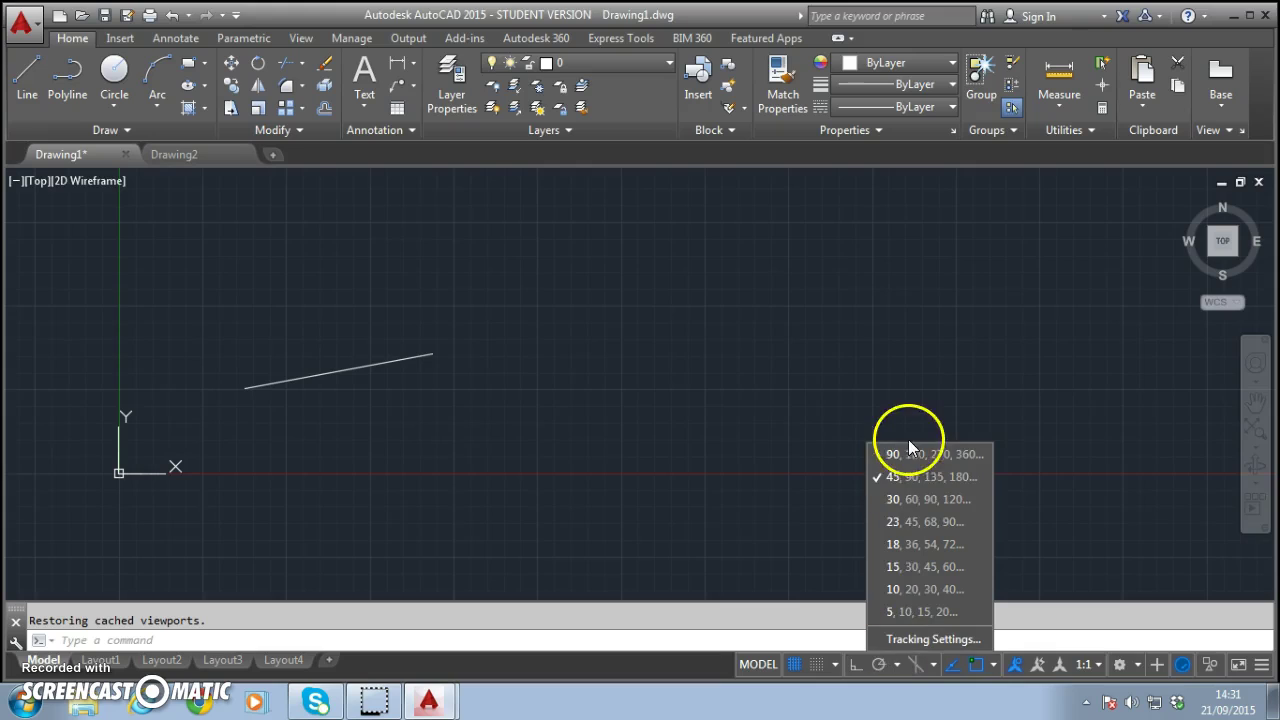
pyautogui.click(880, 670)
pyautogui.click(880, 668)
# Try out polar tracking with a trial line aimed at 45° from a point beside the existing line, and cancel it.
pyautogui.click(27, 68)
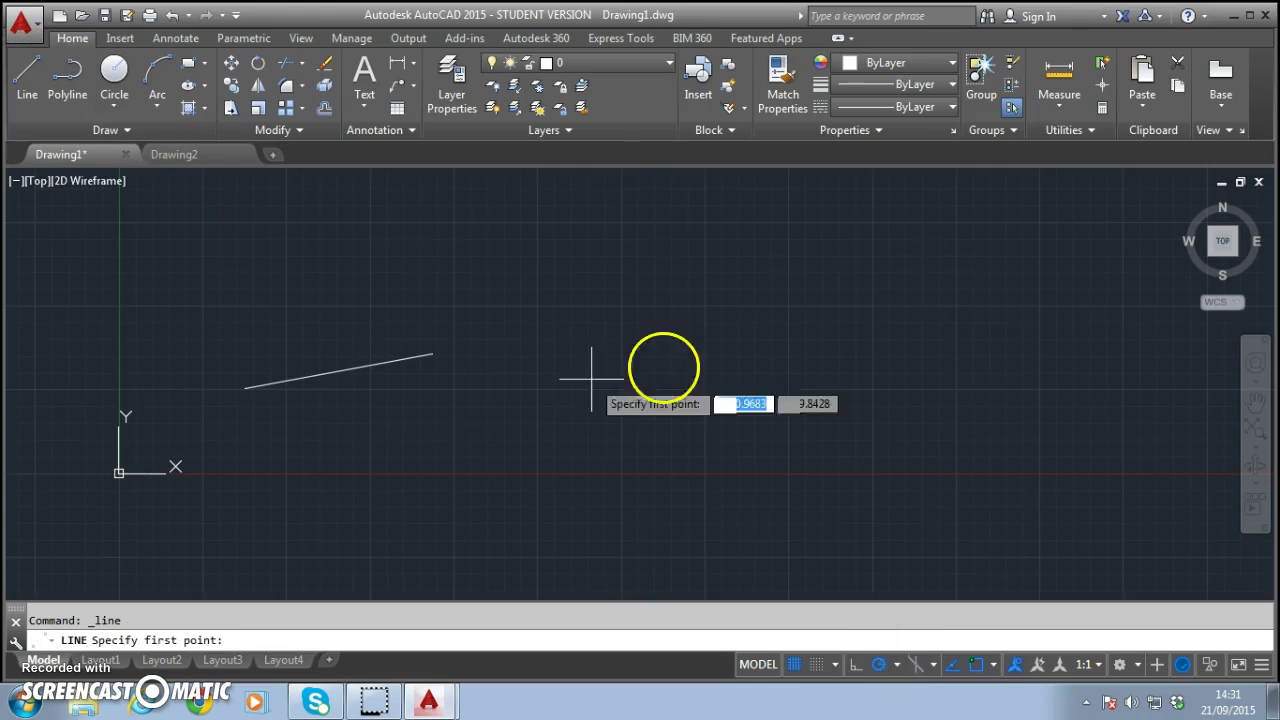
pyautogui.click(491, 400)
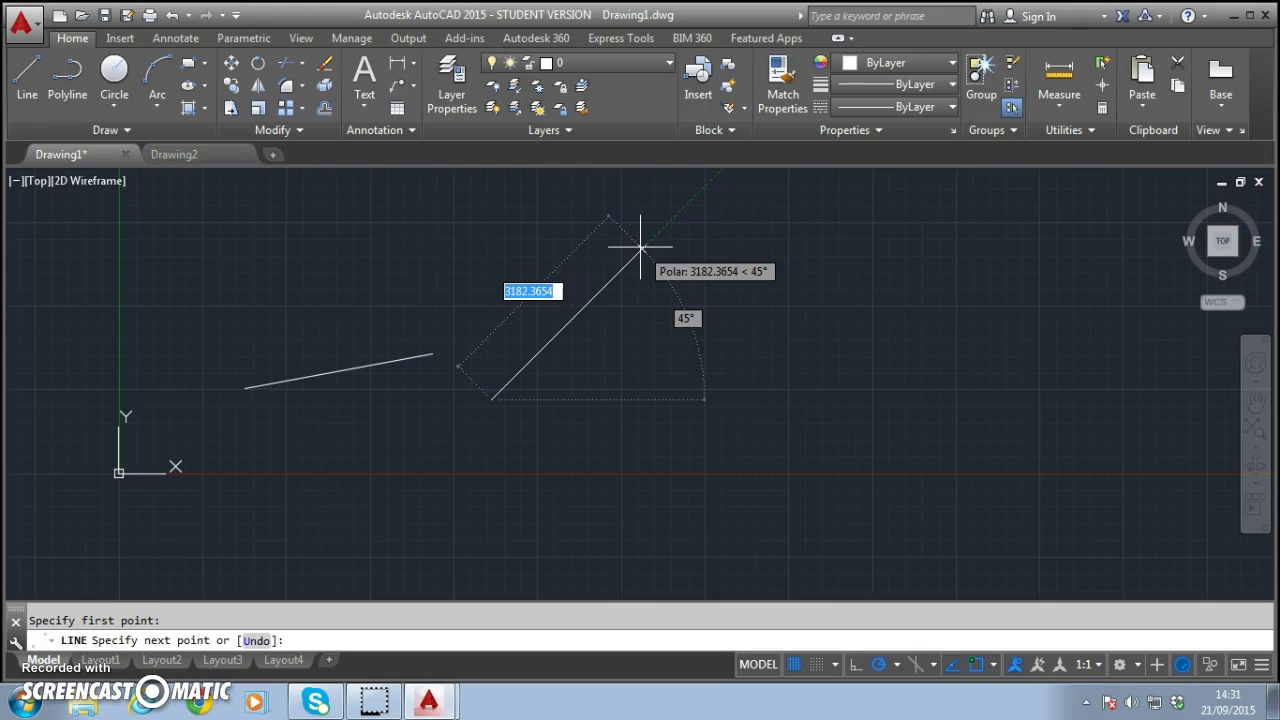
pyautogui.press('Escape')
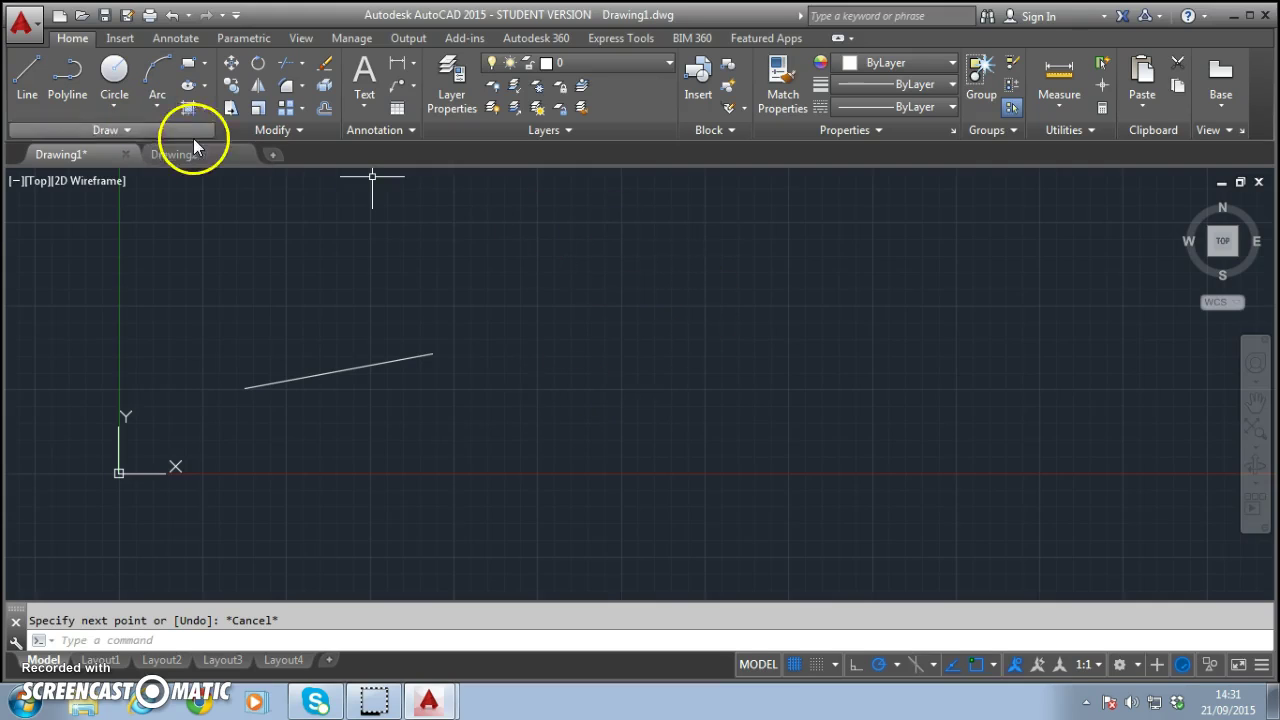
pyautogui.click(147, 156)
pyautogui.click(94, 152)
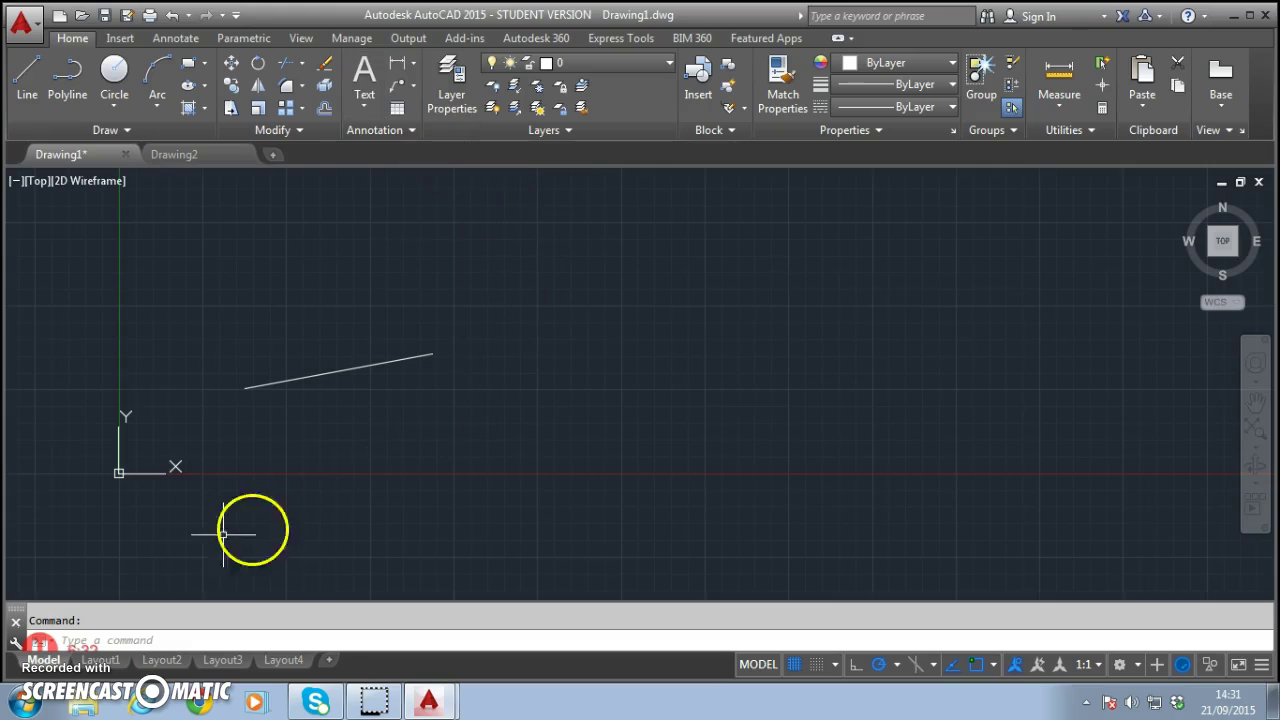
pyautogui.moveTo(162, 661)
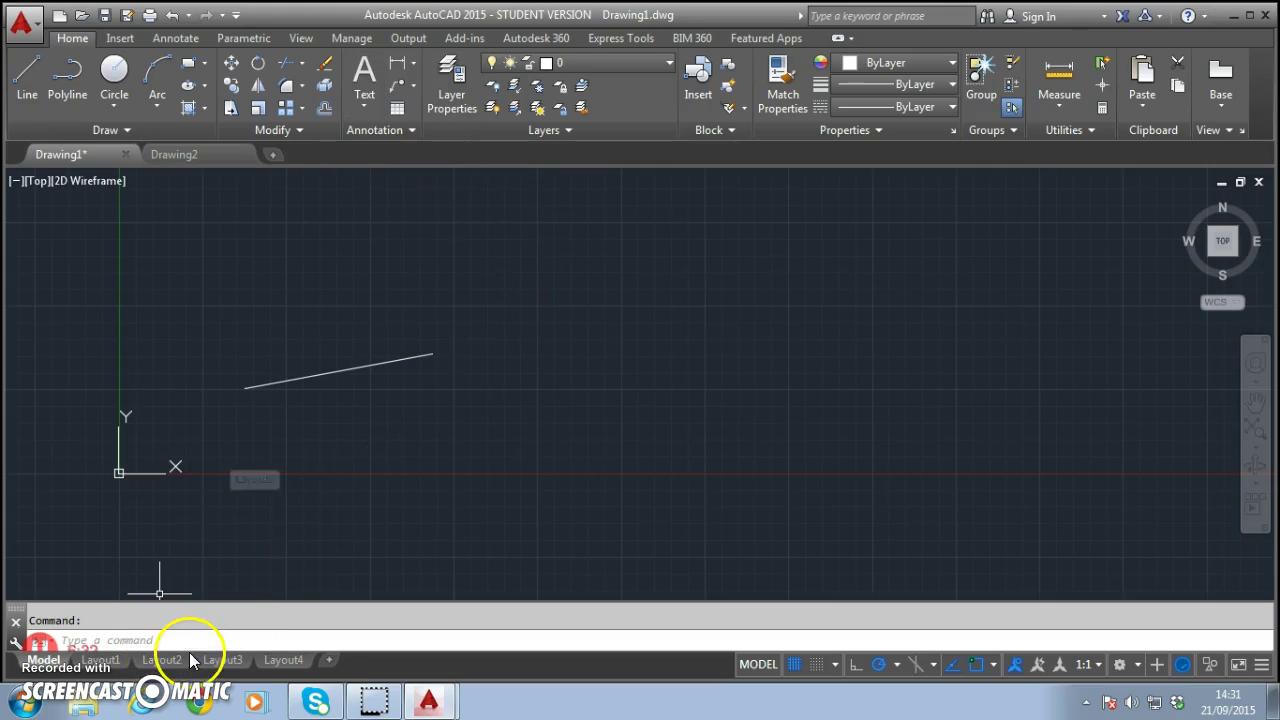